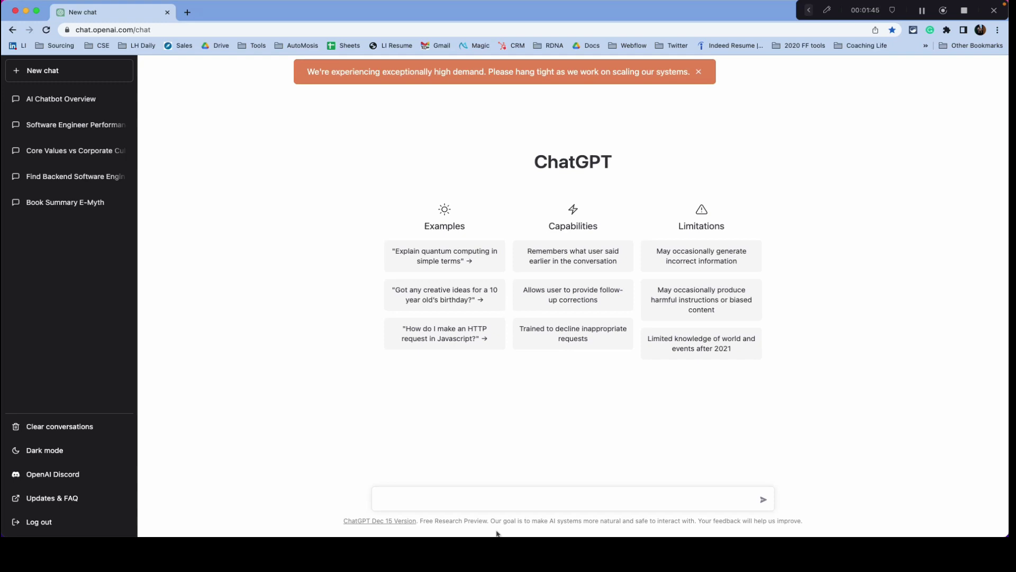
Paste the Meta VR job posting into the message box.
click(502, 503)
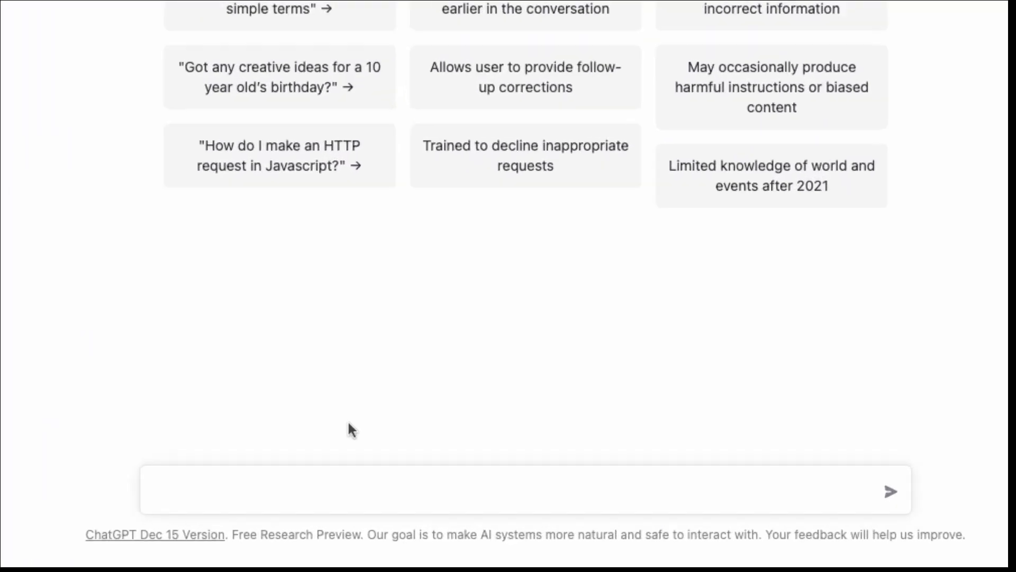
key(super+v)
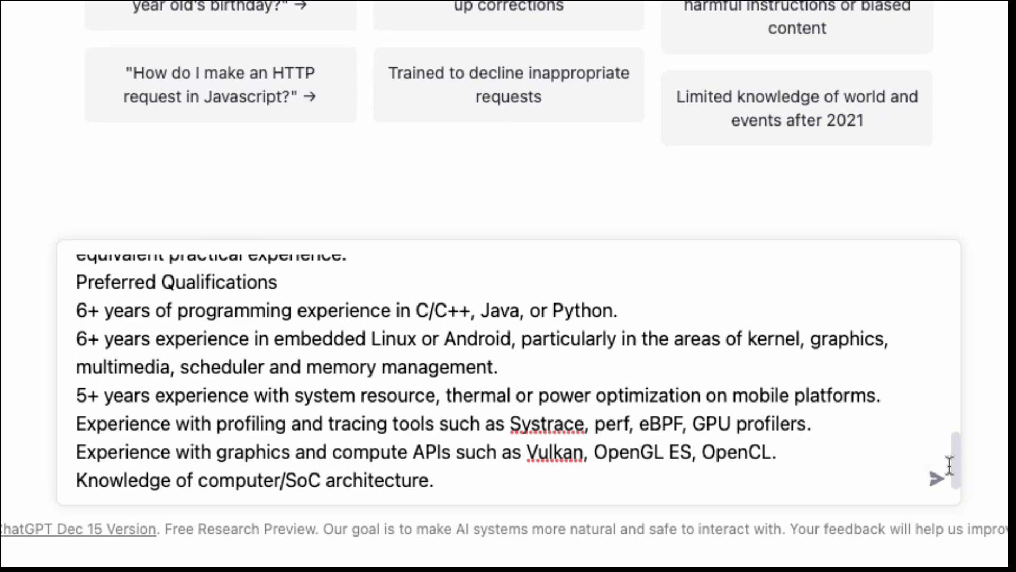
drag(952, 462, 953, 274)
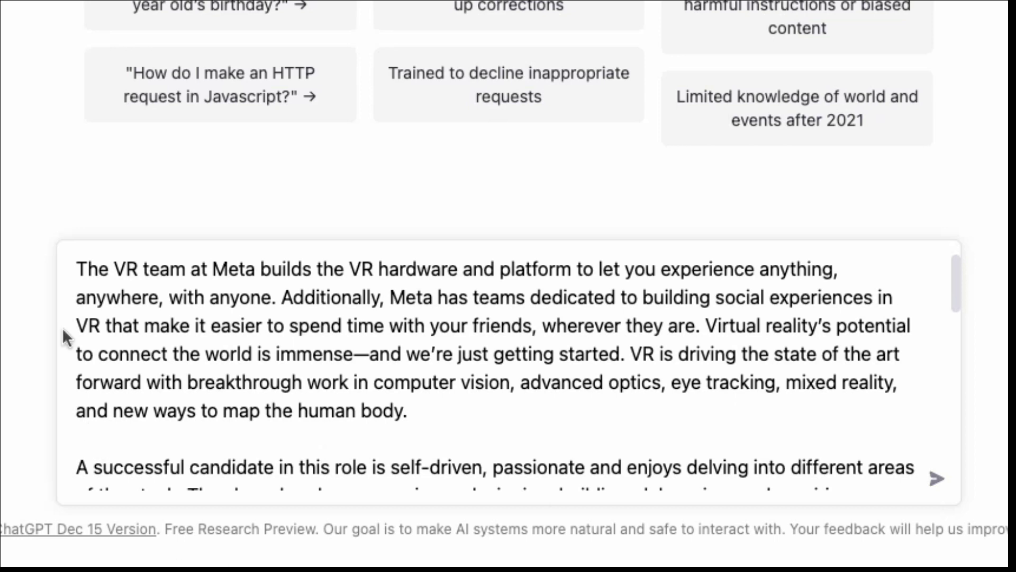
Put 'Please explain and summarize the following job description:' before the pasted posting.
click(74, 269)
text(Please)
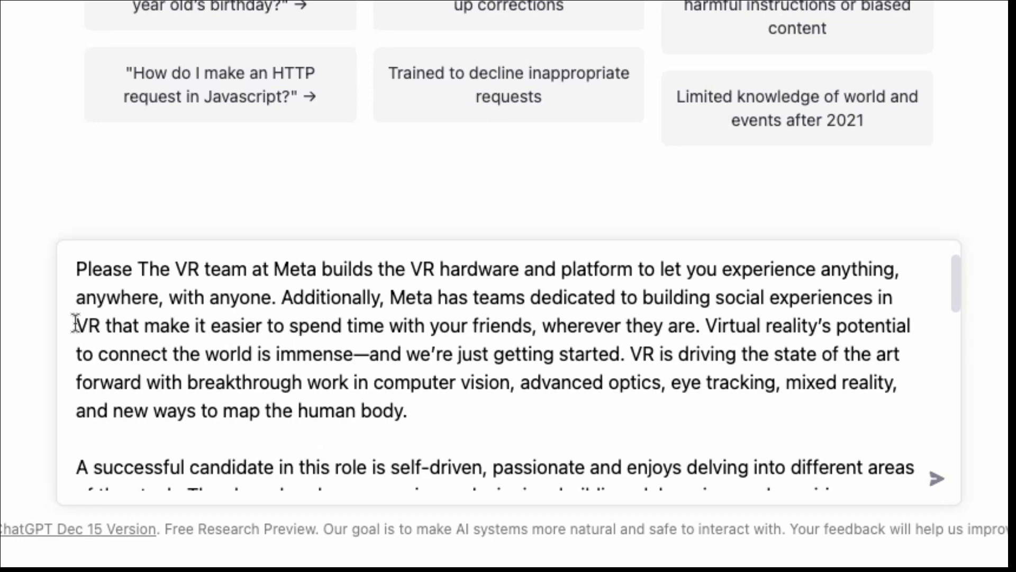
text(explain the)
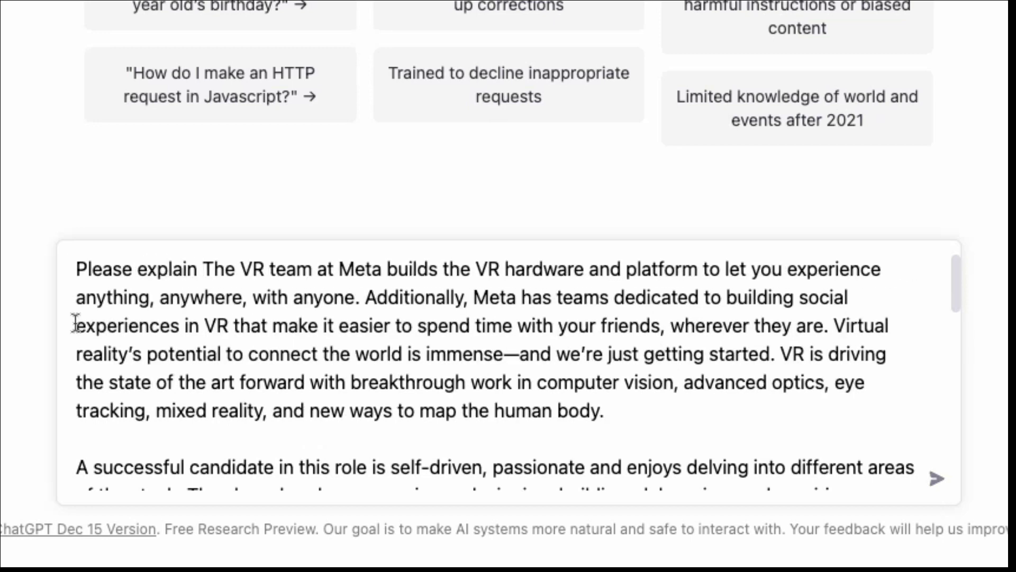
key(BackSpace)
key(BackSpace)
key(BackSpace)
key(BackSpace)
text(and summa)
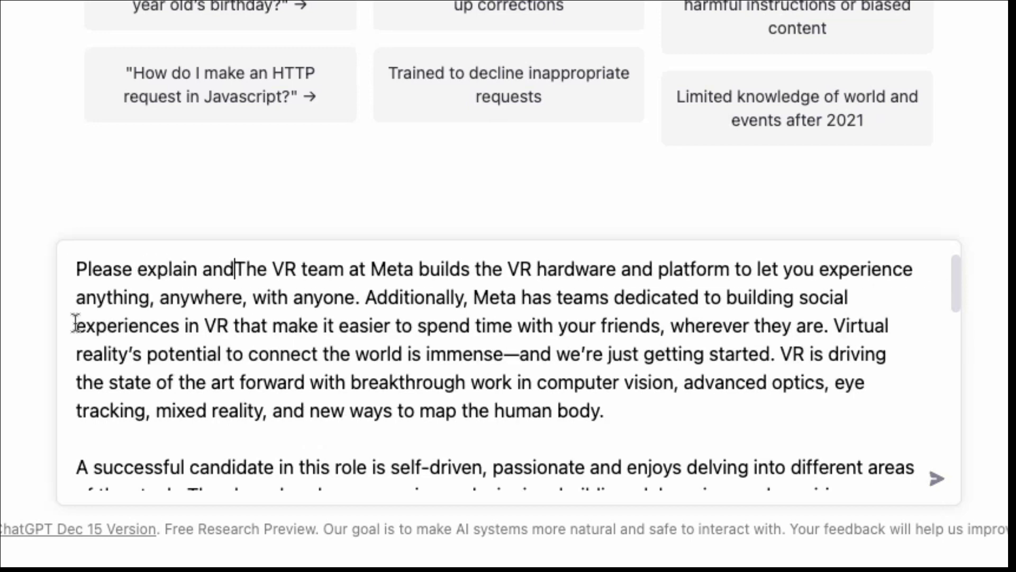
text(rize the fo)
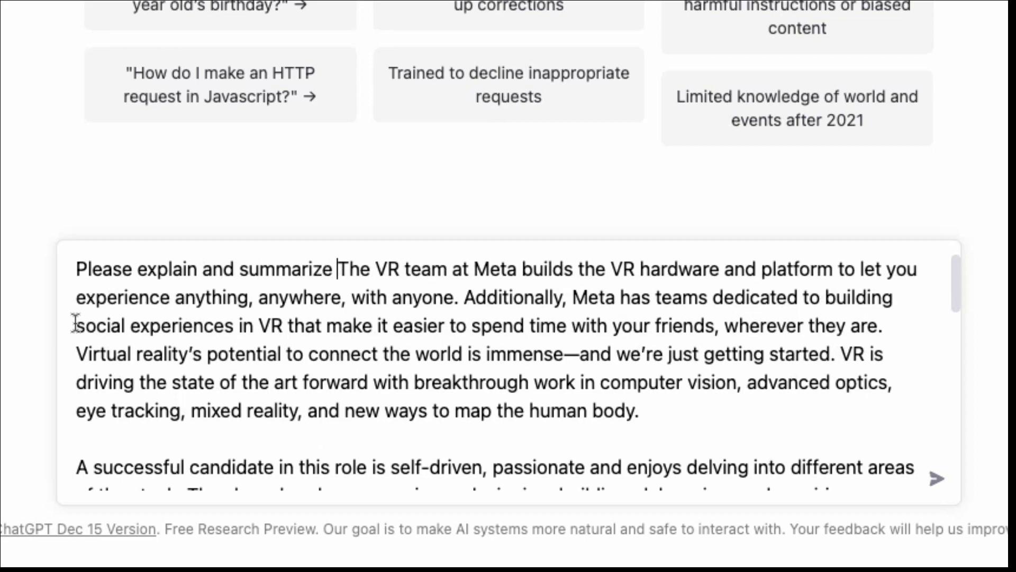
text(llowing d)
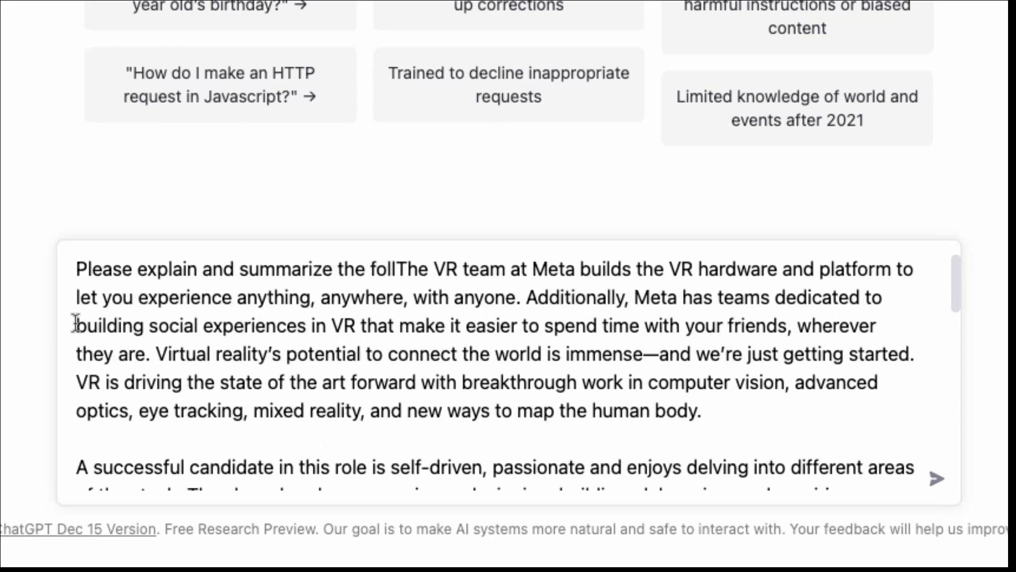
key(BackSpace)
text(job )
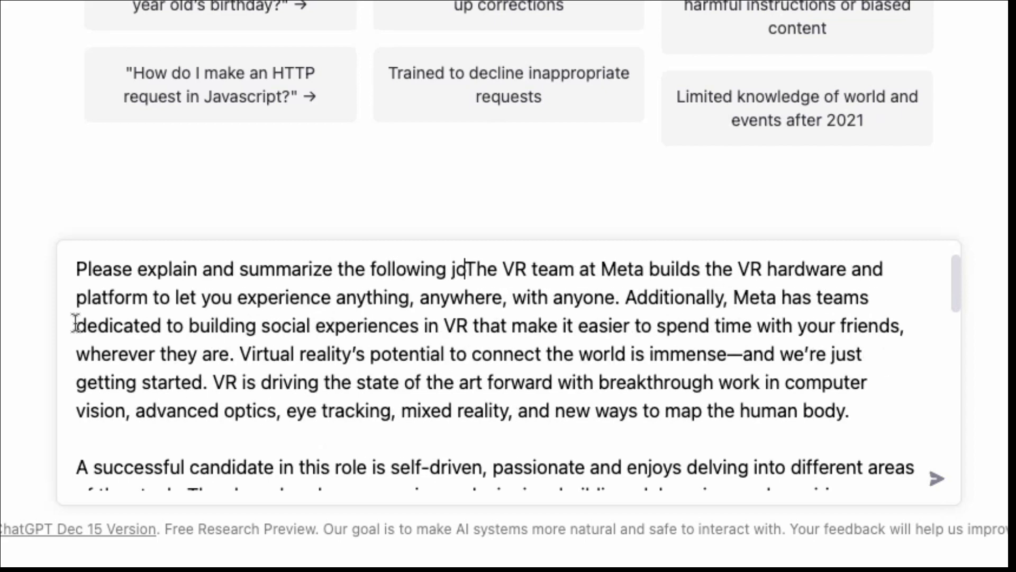
text(descriptio)
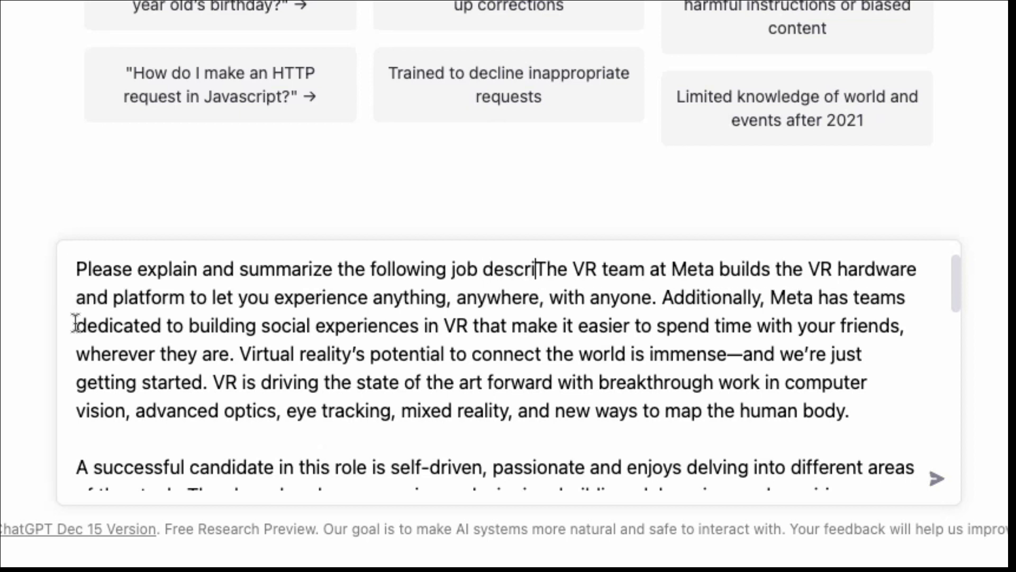
text(n:)
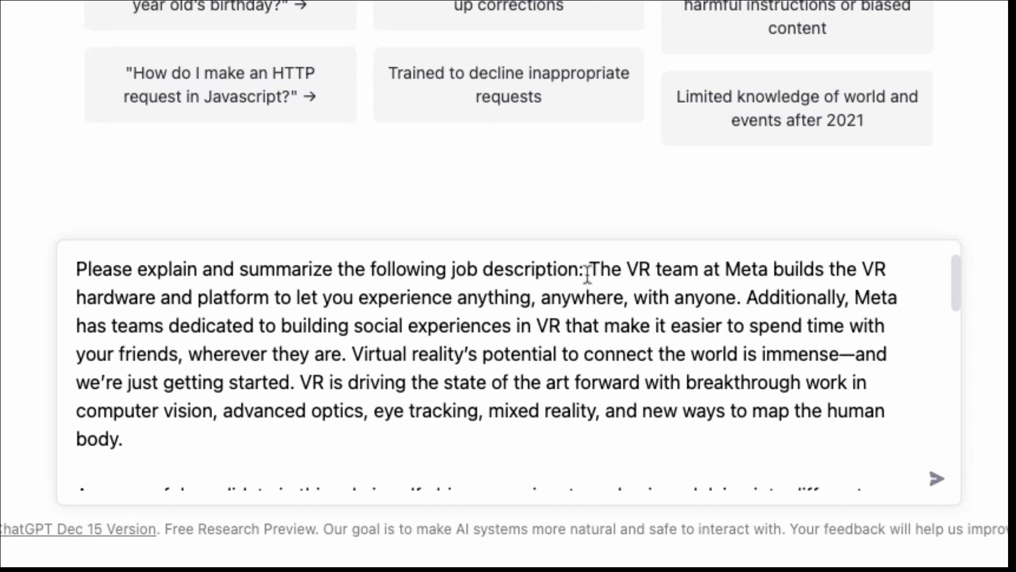
drag(589, 268, 598, 376)
click(598, 376)
Send the summarize request for the Meta VR Software Engineer, Performance posting.
click(937, 478)
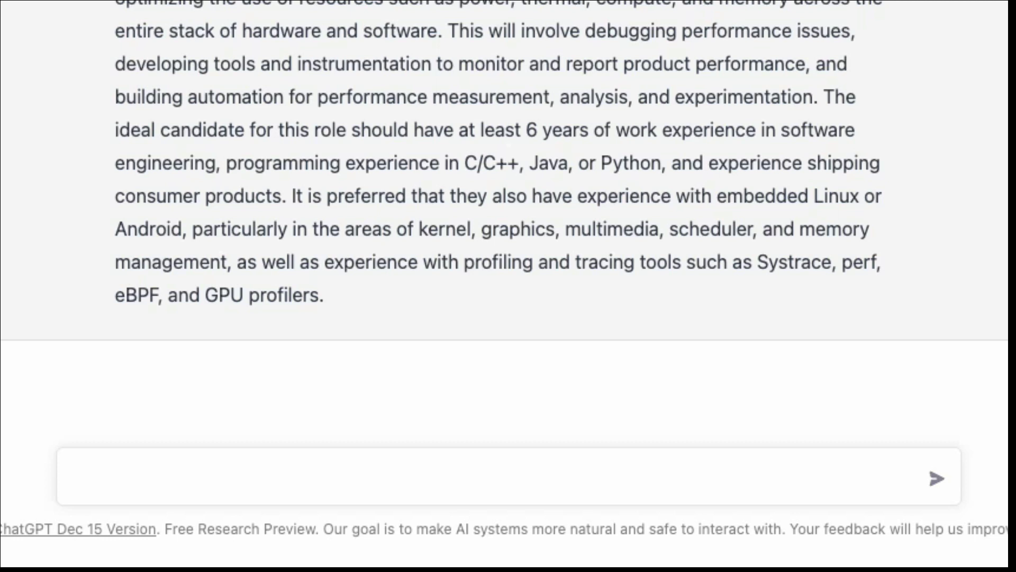
Send 'Please extract the keywords for the above job description.' and review the returned keyword list.
click(158, 471)
text(Please extract the keywords for the above job description.)
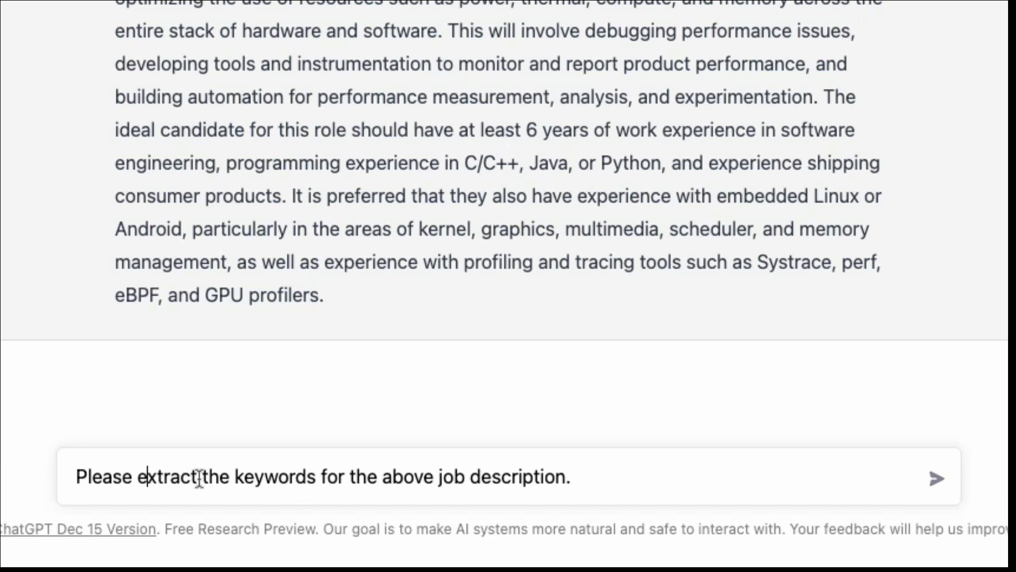
click(611, 474)
key(Return)
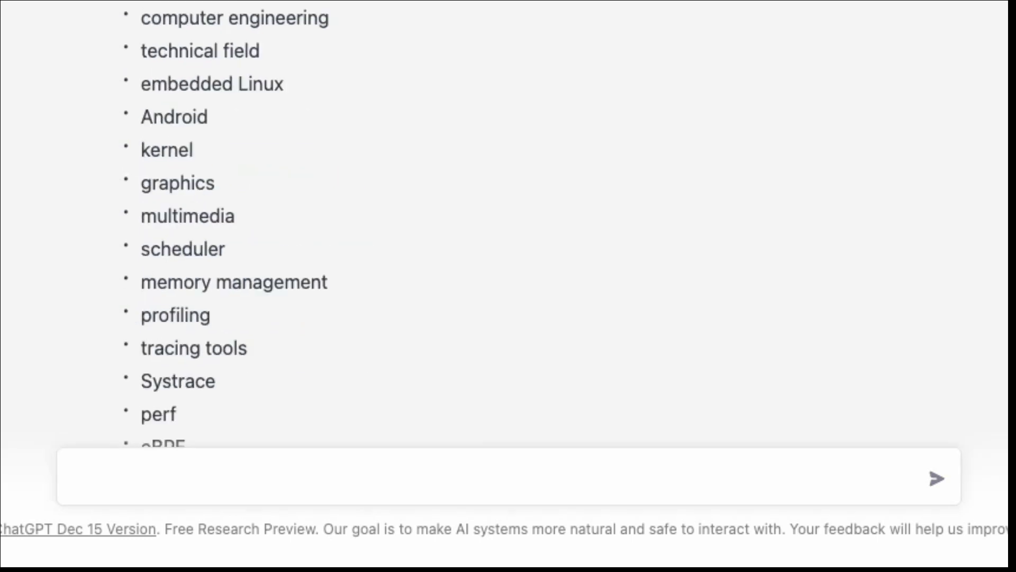
scroll(96, 56, up, 5)
scroll(96, 57, down, 6)
scroll(96, 57, up, 12)
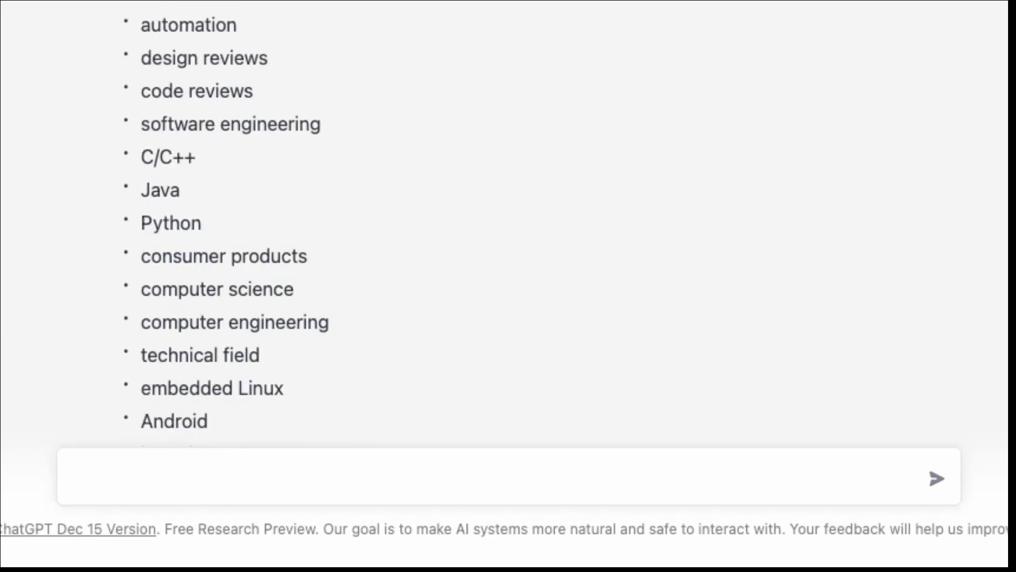
Send 'Please group or classify the above keywords.' to get the keywords grouped by category.
click(175, 475)
scroll(175, 474, down, 10)
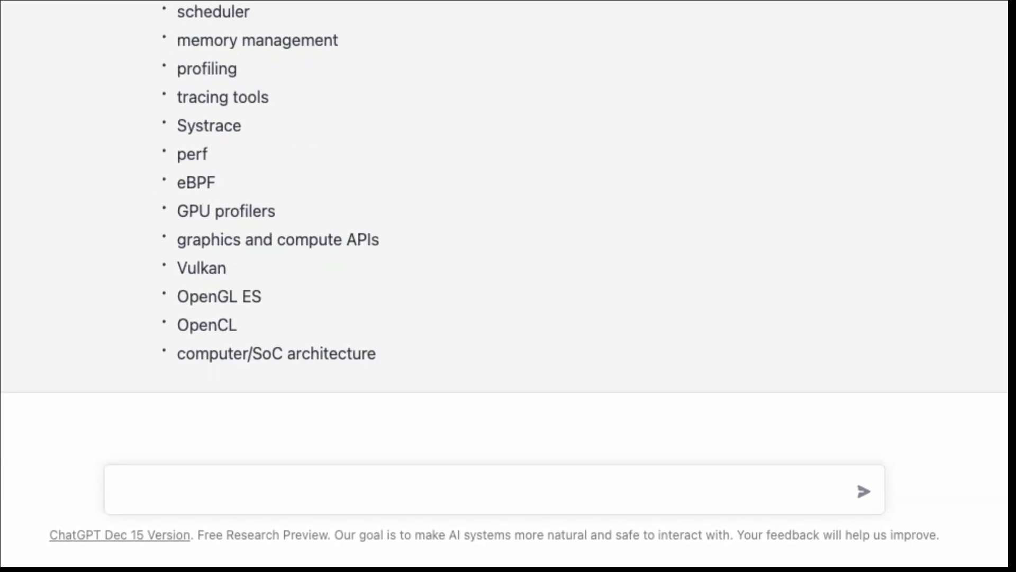
text(Please group or classify the above keywords.)
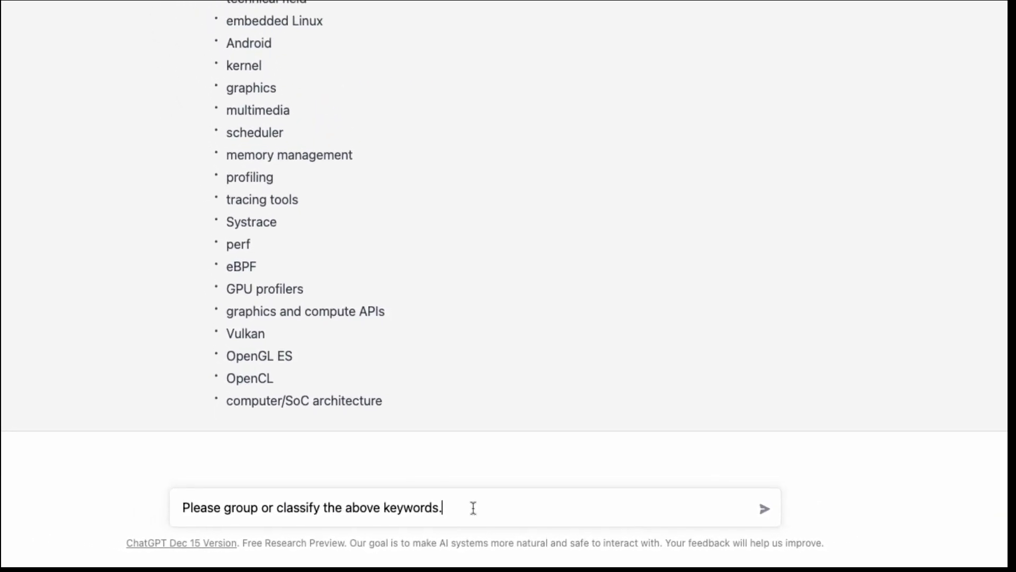
click(755, 511)
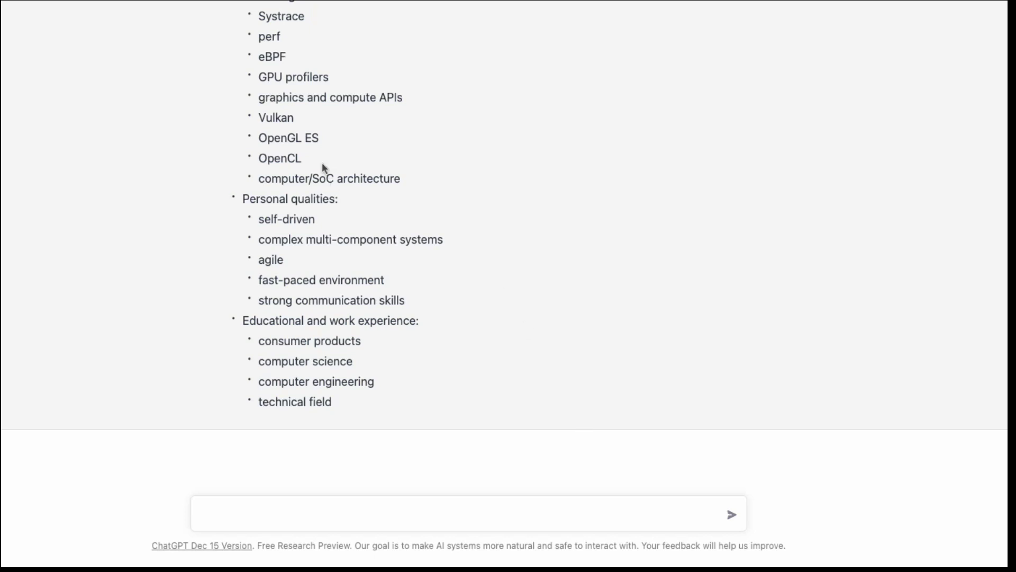
scroll(323, 168, up, 20)
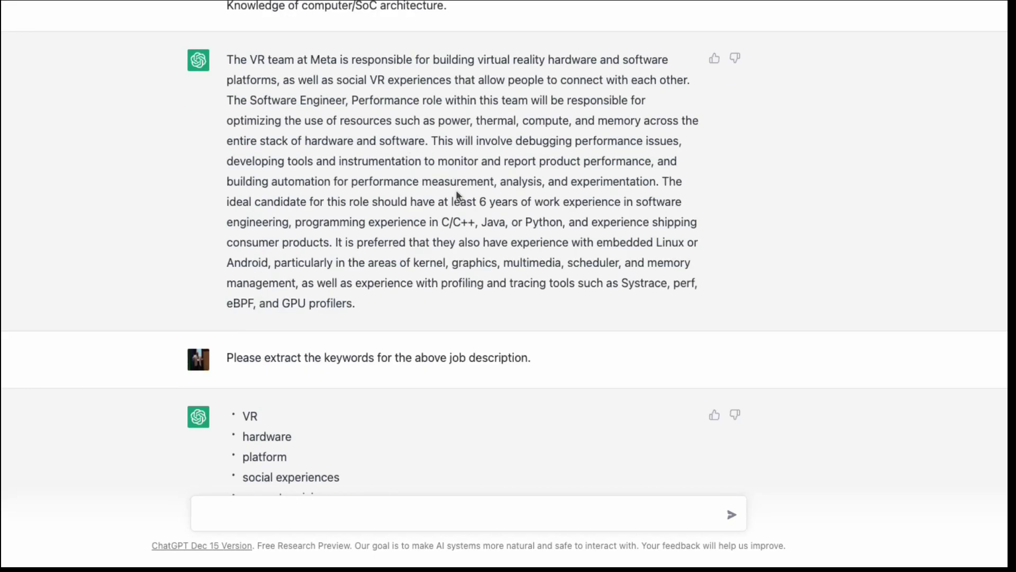
scroll(461, 198, down, 6)
scroll(343, 223, down, 20)
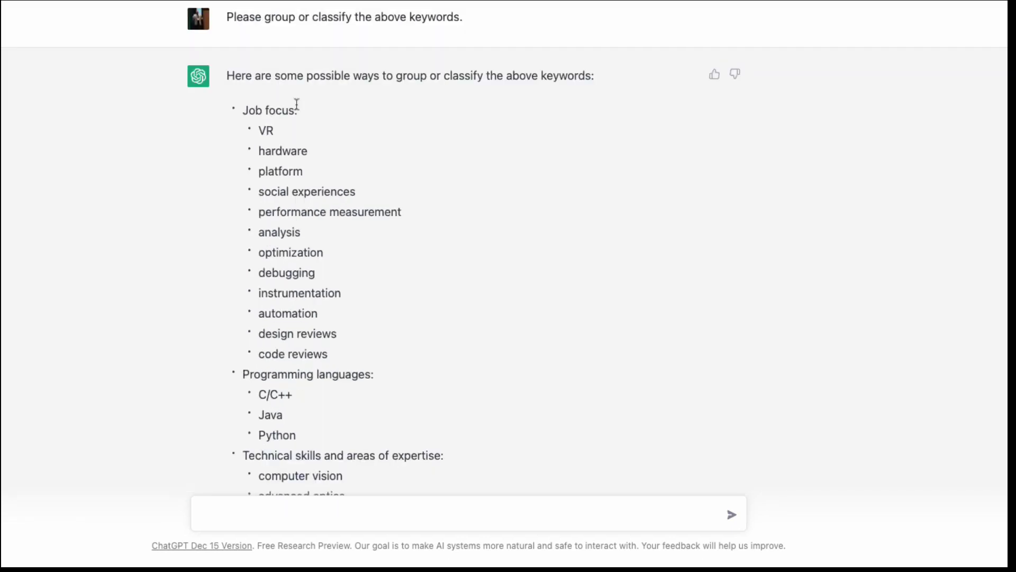
scroll(357, 232, down, 15)
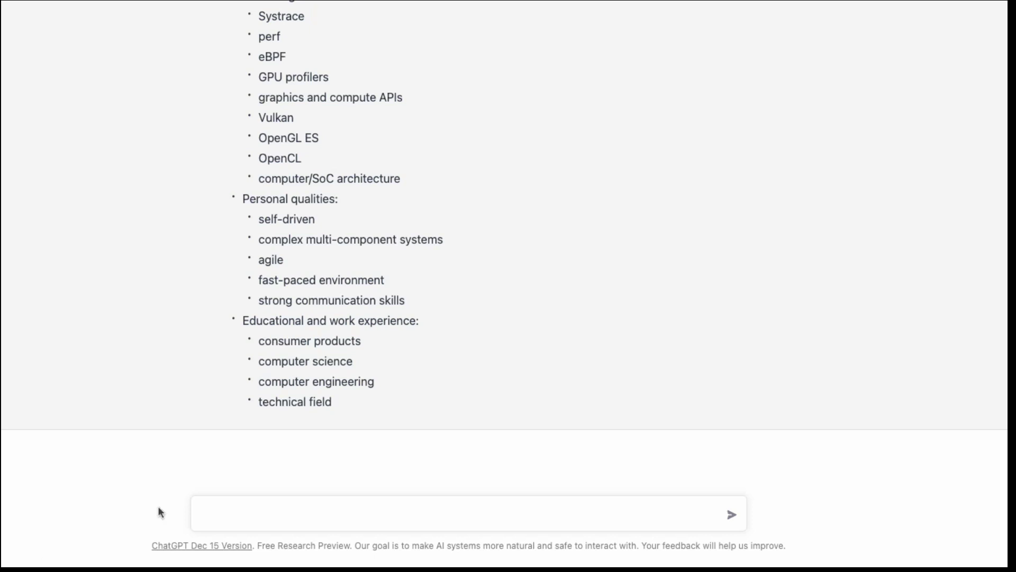
Paste and send the request for interview questions based on the job description.
text(Please generate job interview questions for the above job description.)
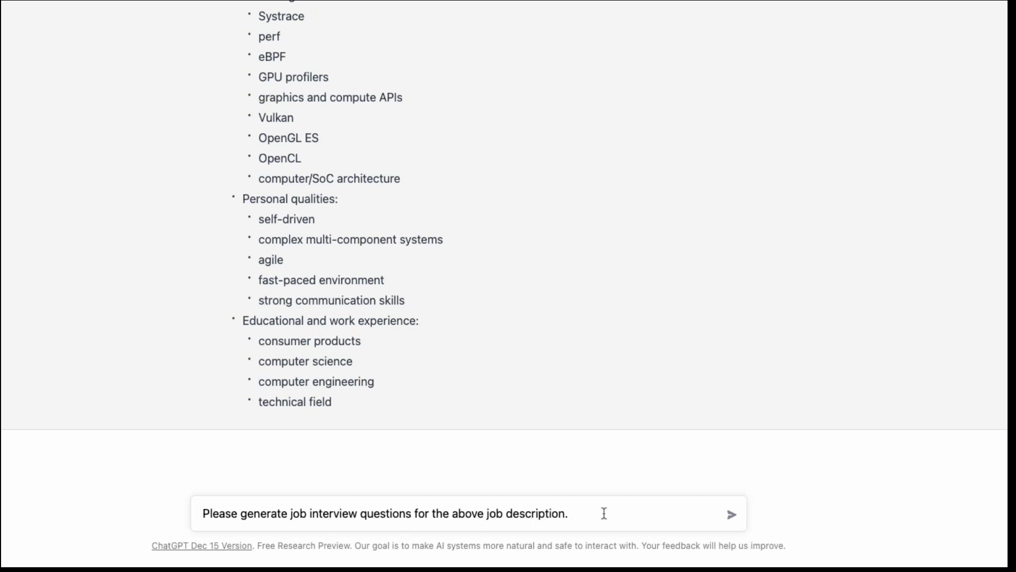
click(740, 514)
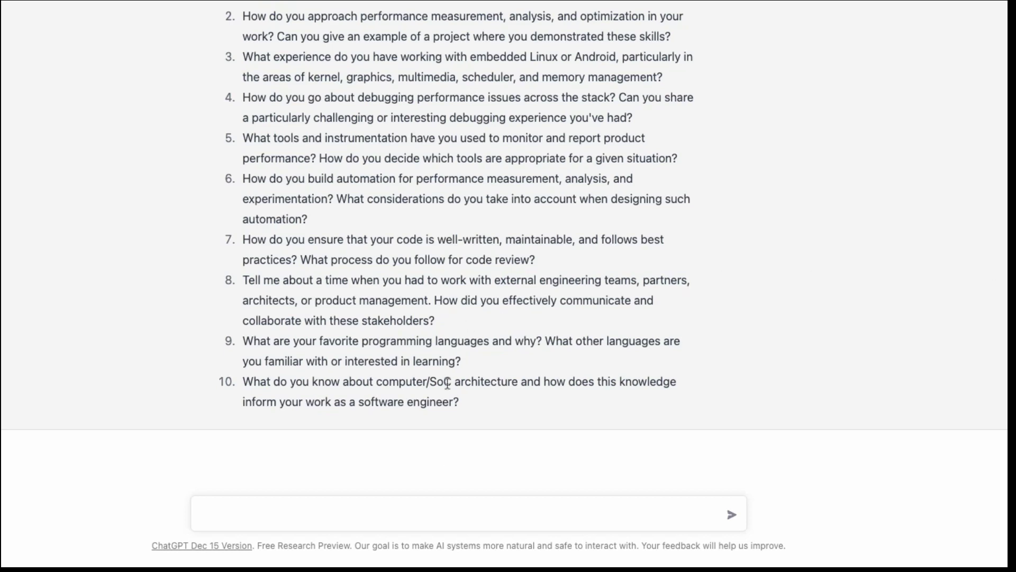
Scroll through the chat to review the keyword groups and the ten interview questions.
scroll(447, 383, up, 20)
scroll(466, 310, down, 7)
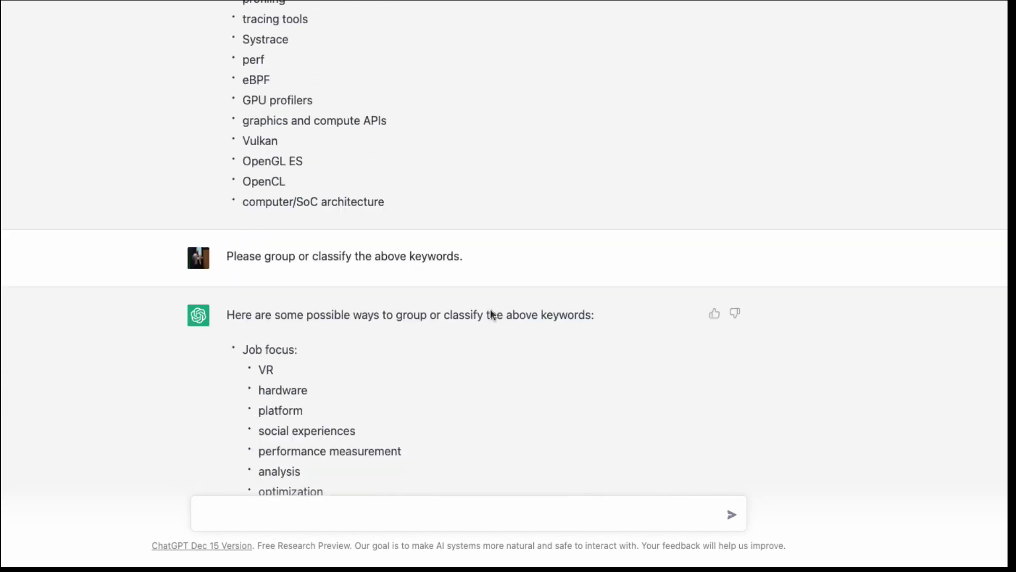
scroll(492, 314, down, 18)
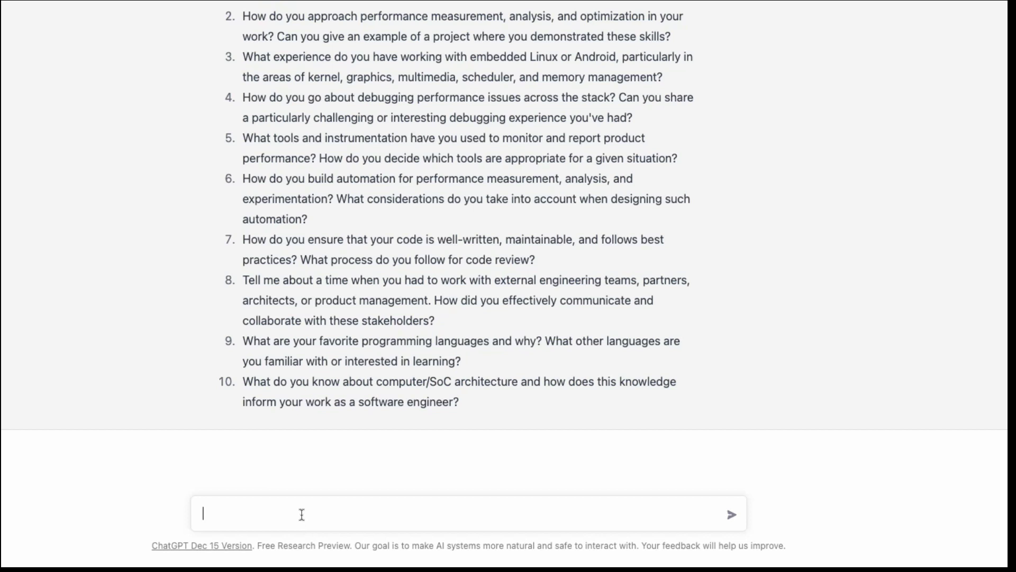
Send 'Please create a boolean search string of the above keywords:'.
text(lease create a)
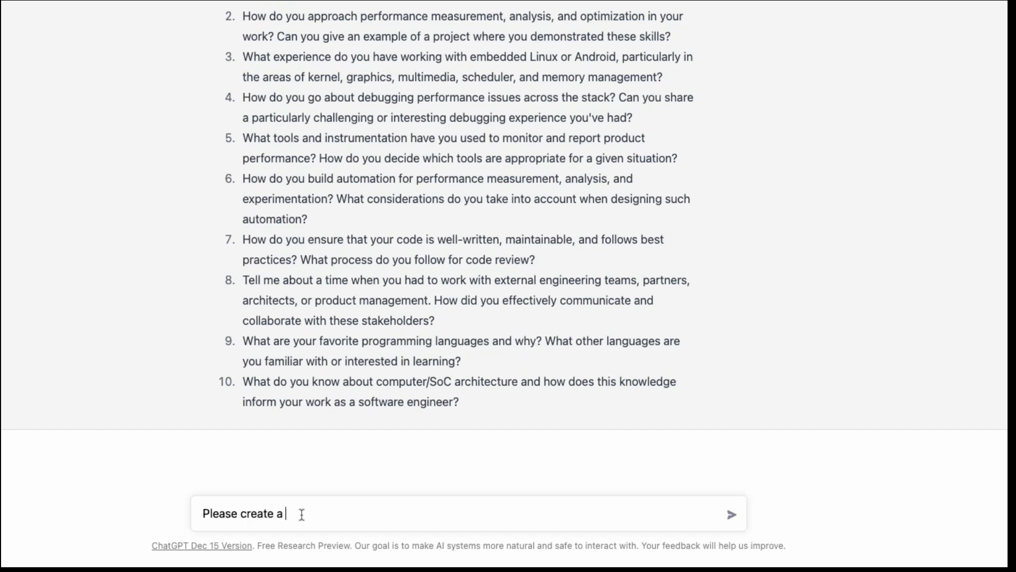
text( boolean search string of the)
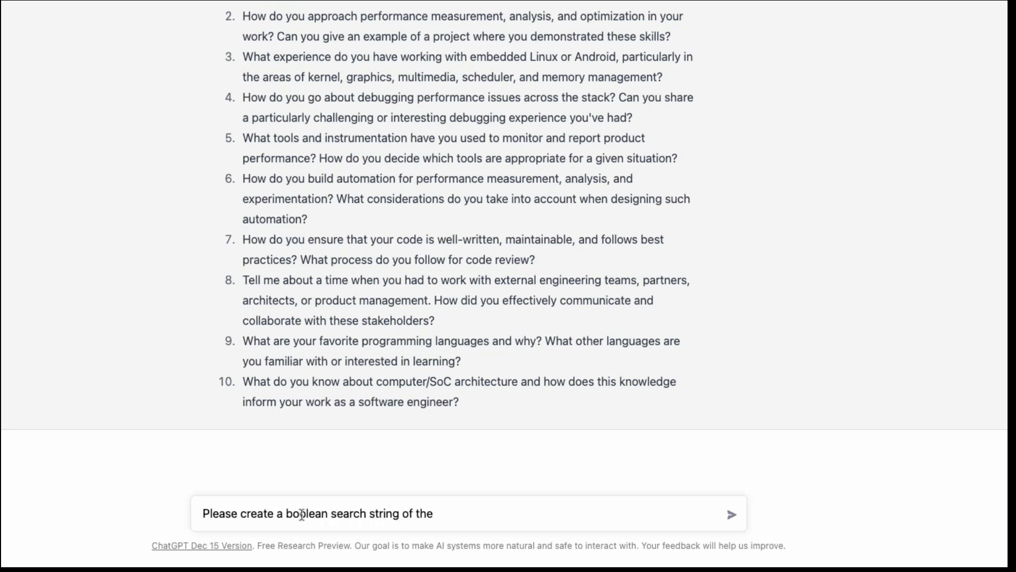
text( above keywords.)
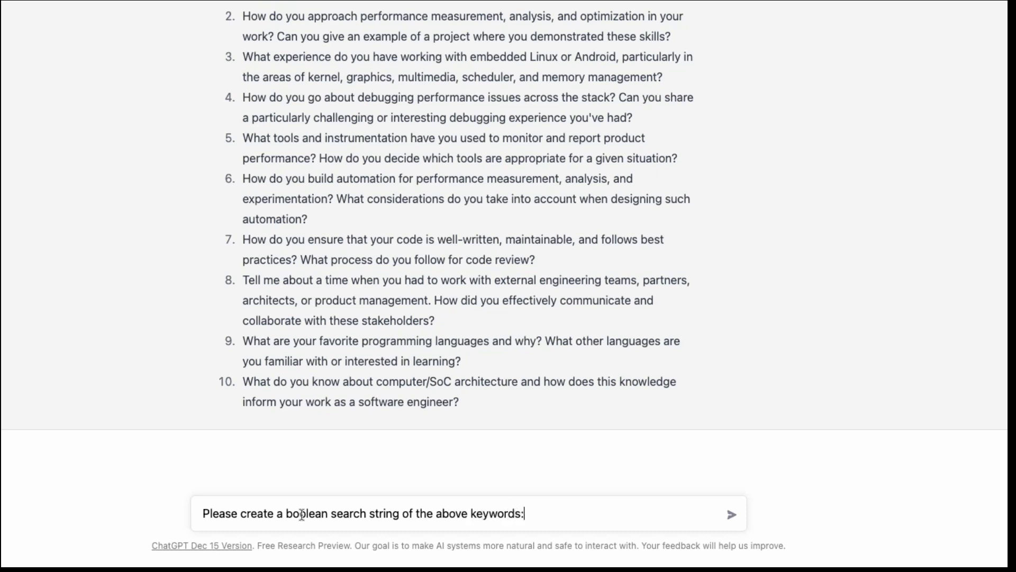
key(Return)
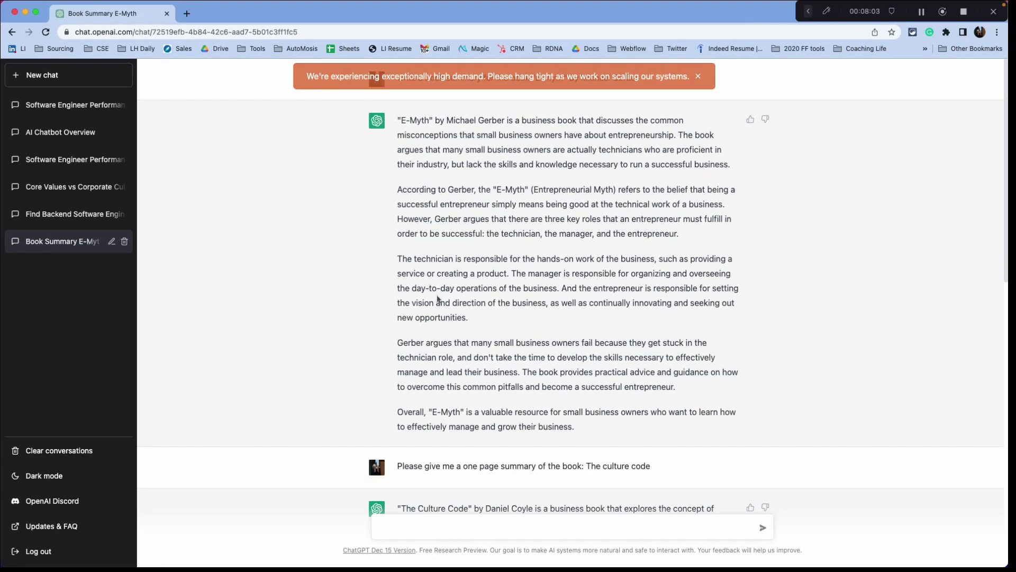
Dismiss the orange high-demand notice in the book-summary chat.
scroll(438, 300, down, 5)
scroll(424, 291, up, 5)
click(698, 76)
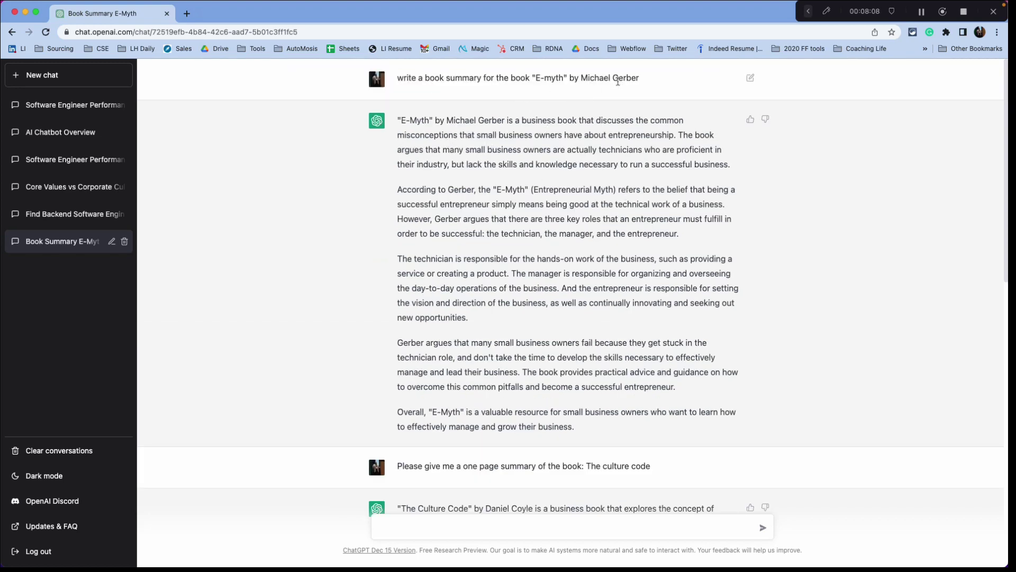
Scroll through the E-Myth, The Culture Code and Designing Exceptional Organizational Cultures summaries.
scroll(556, 324, down, 3)
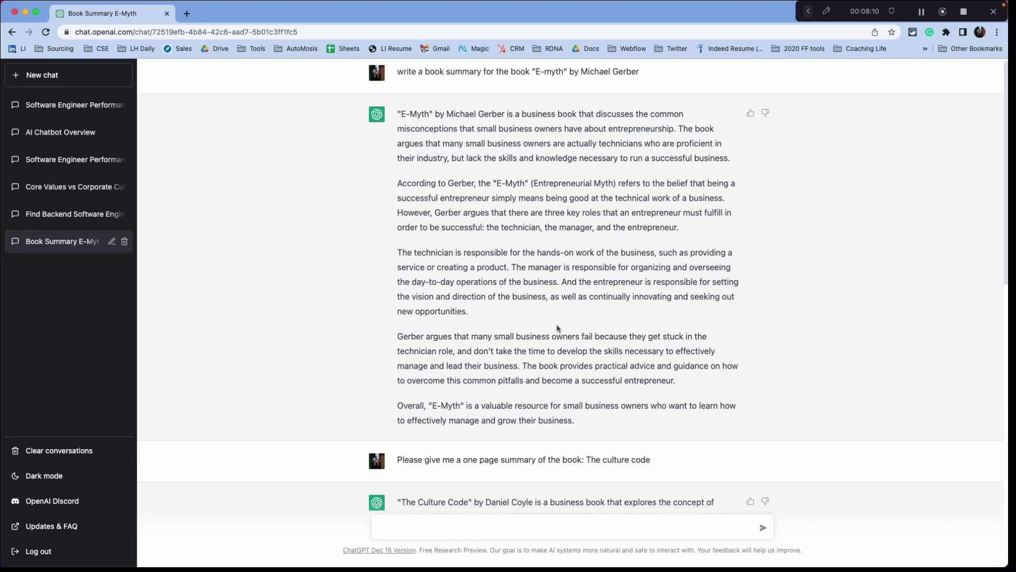
scroll(553, 336, up, 3)
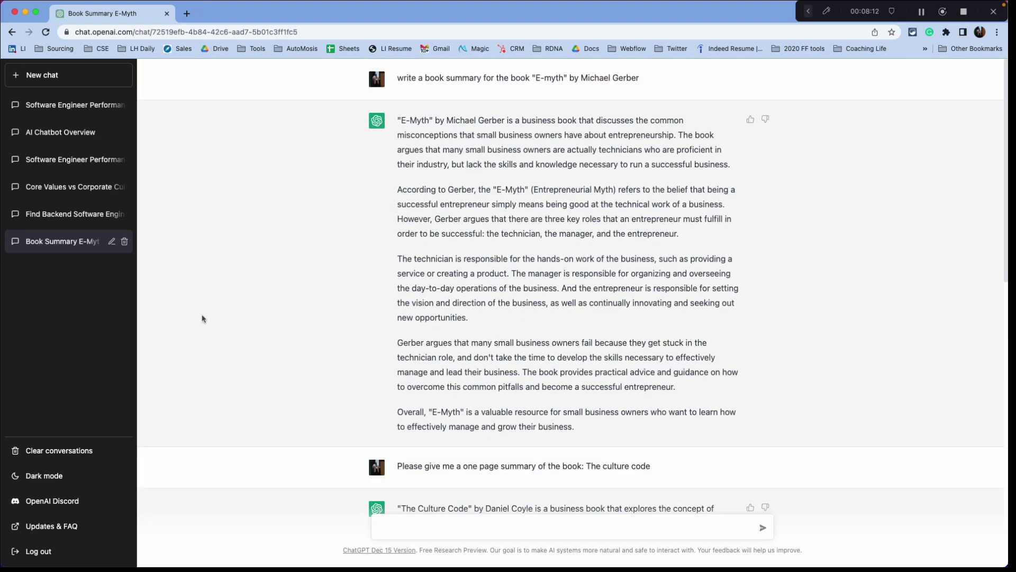
scroll(194, 332, down, 5)
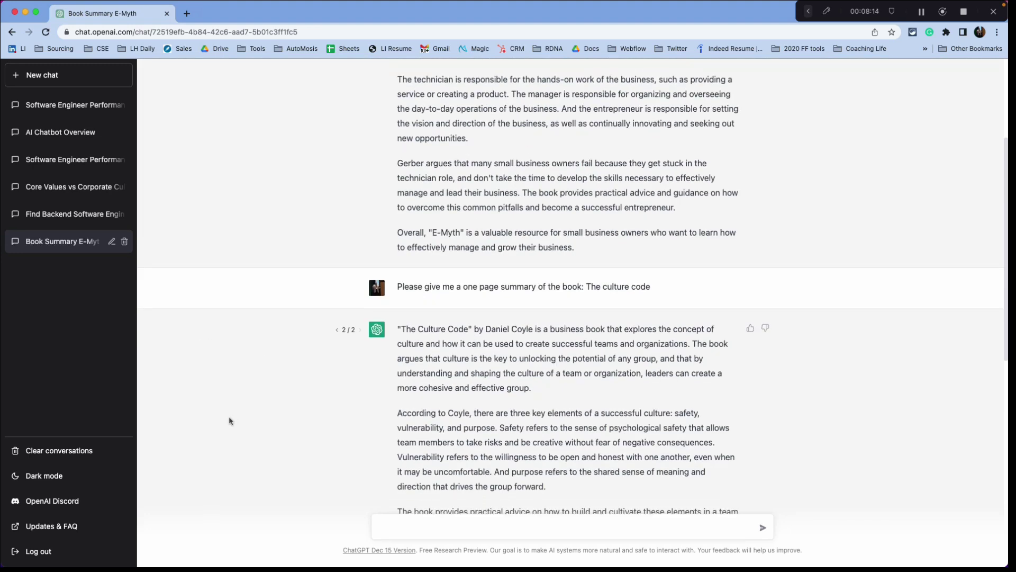
scroll(214, 403, down, 4)
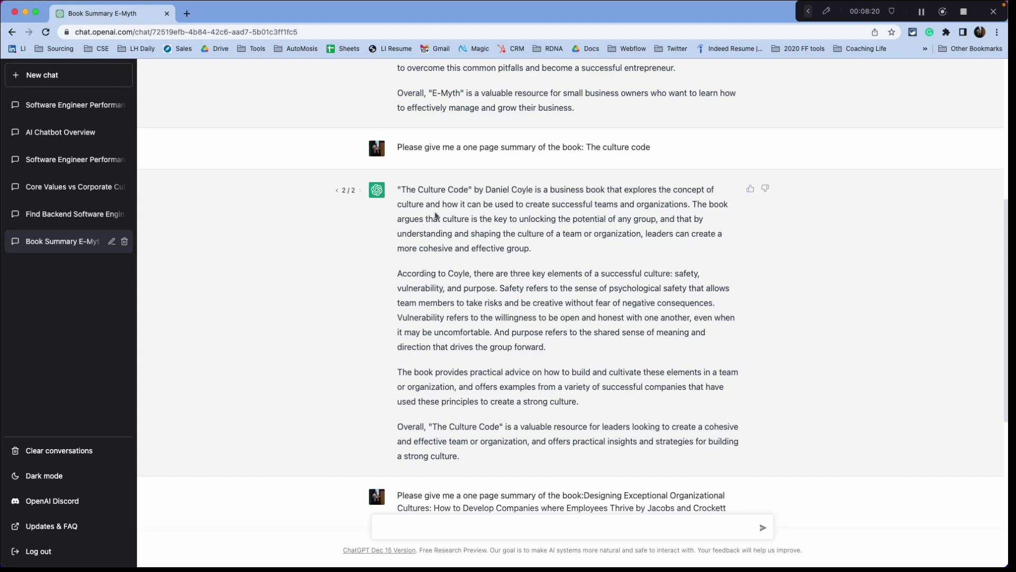
drag(402, 189, 482, 190)
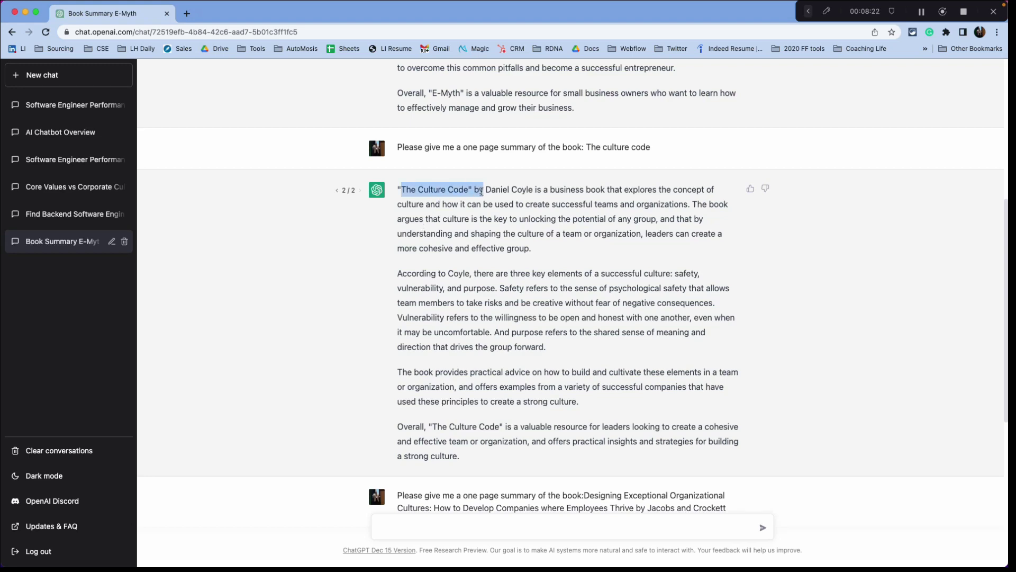
click(482, 214)
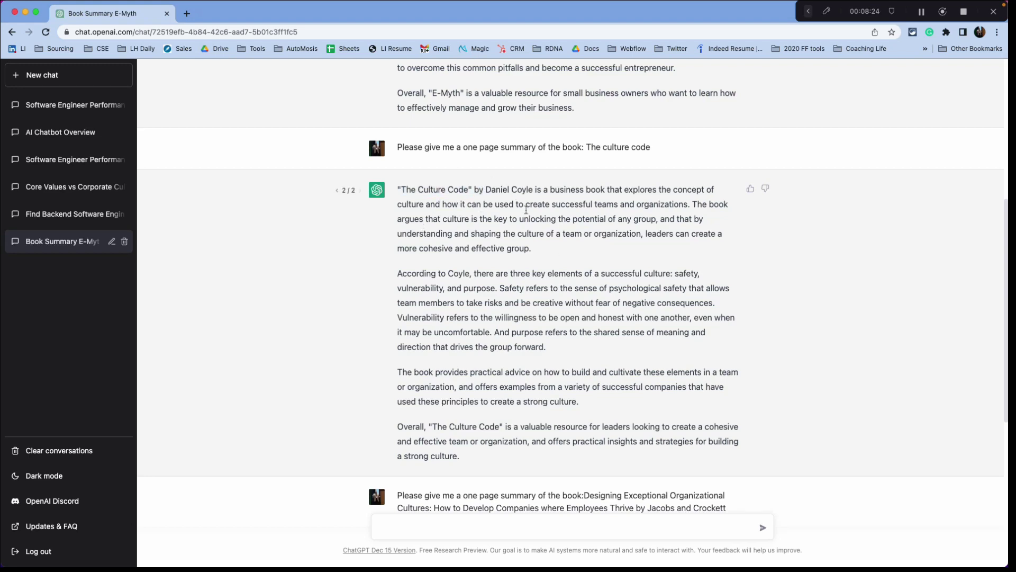
scroll(577, 331, down, 6)
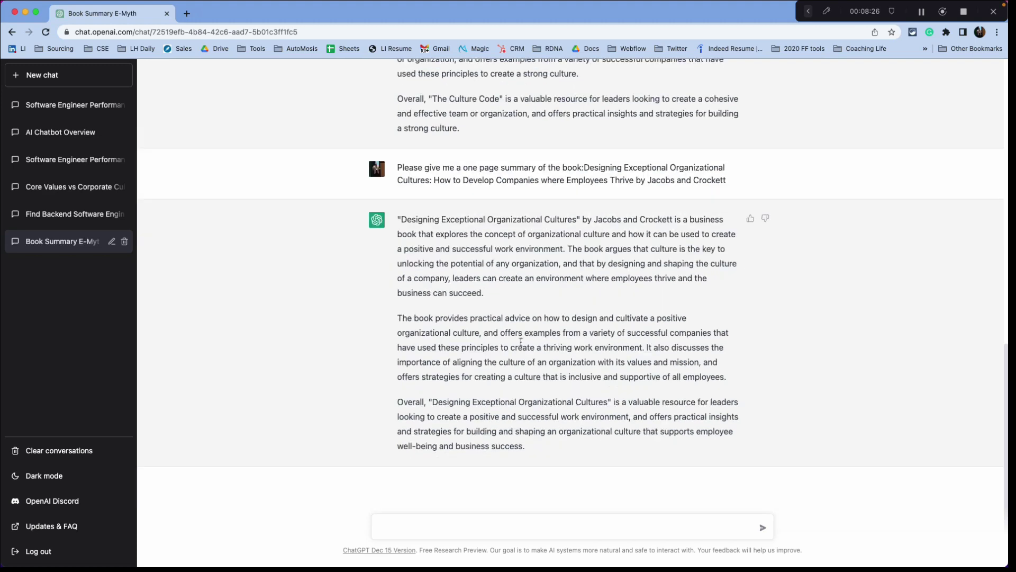
scroll(283, 363, up, 10)
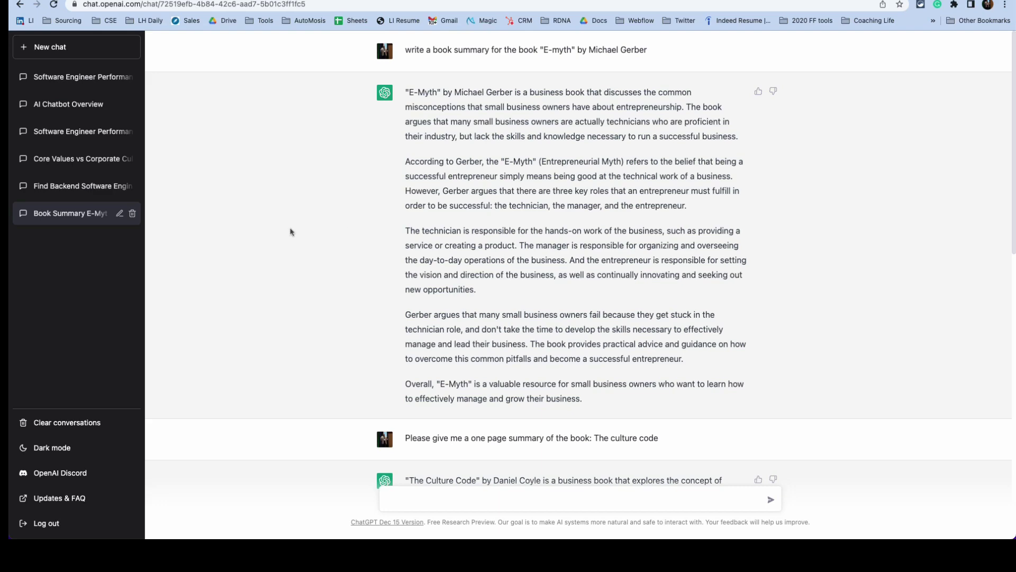
scroll(290, 233, down, 3)
scroll(602, 247, up, 3)
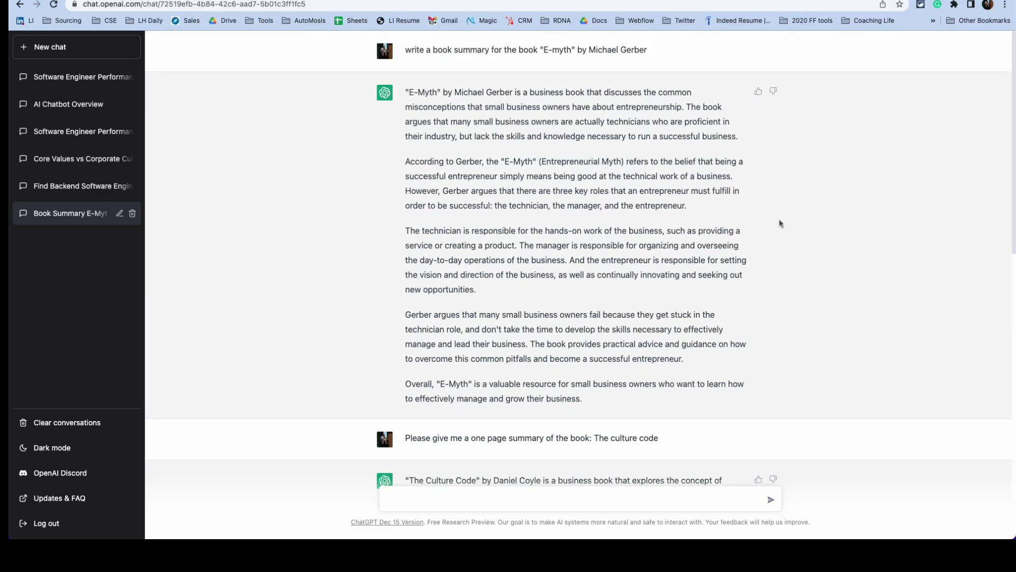